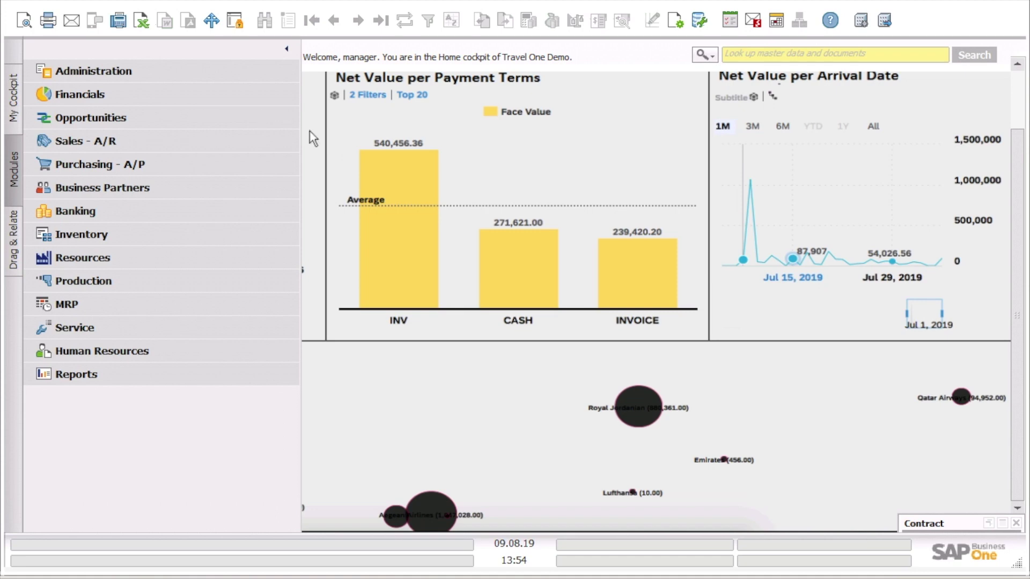
- Expand Business Partners in the Modules panel and bring back the minimized Contract record
left_click(171, 183)
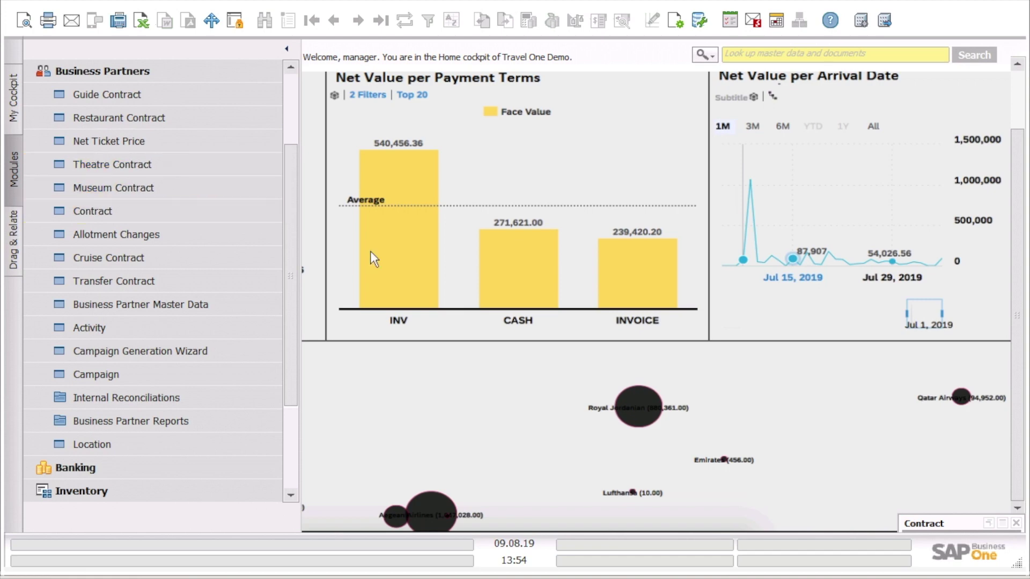
left_click(1002, 523)
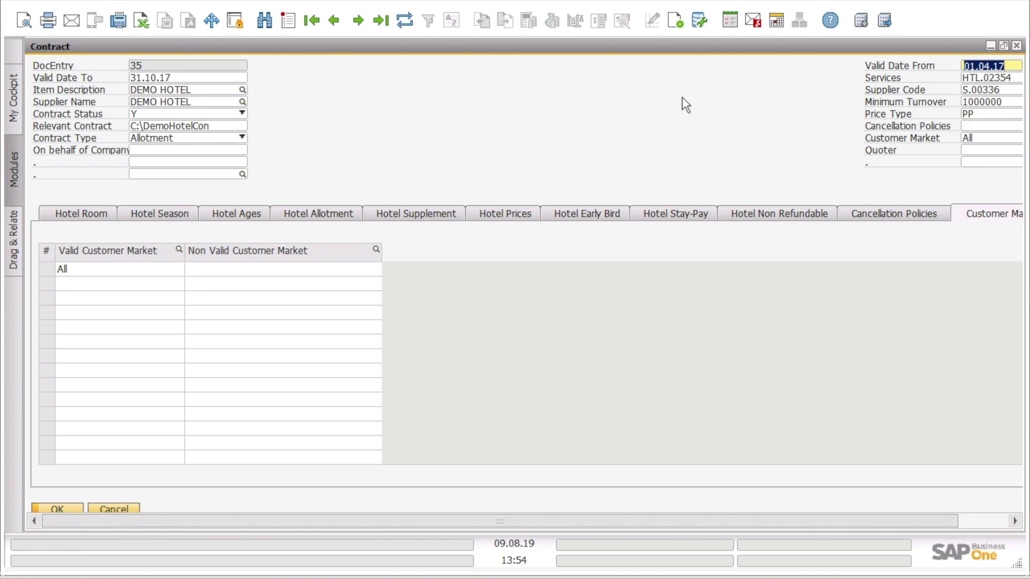
- Review contract 35's header, keeping status Y and contract type Allotment, and check the file path
left_click(210, 115)
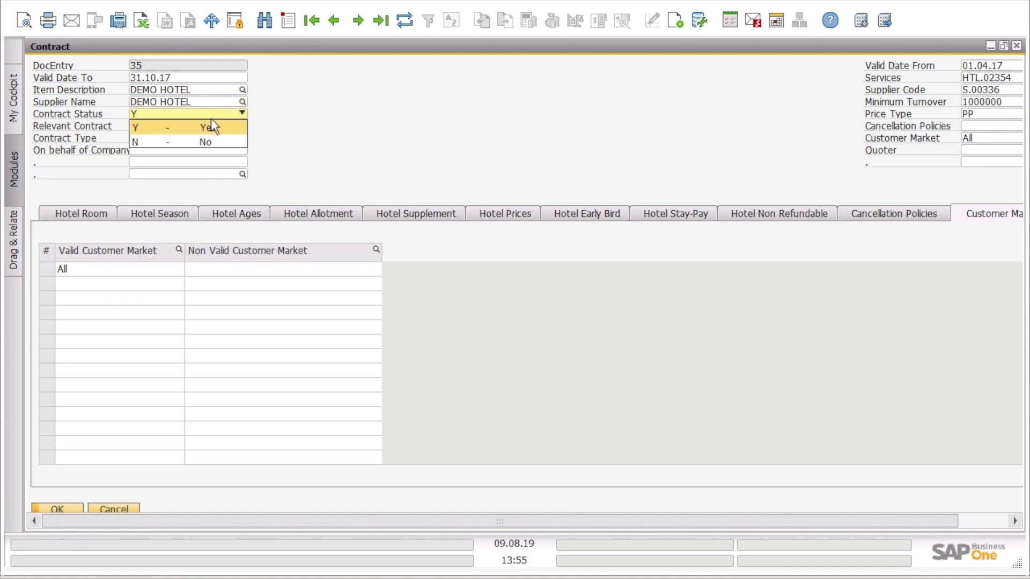
left_click(209, 131)
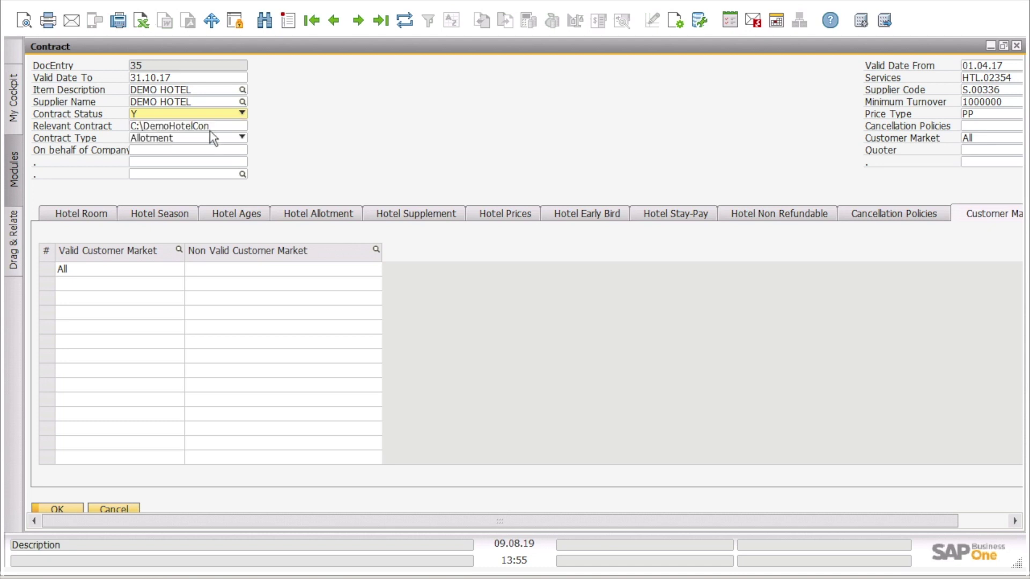
left_click(166, 128)
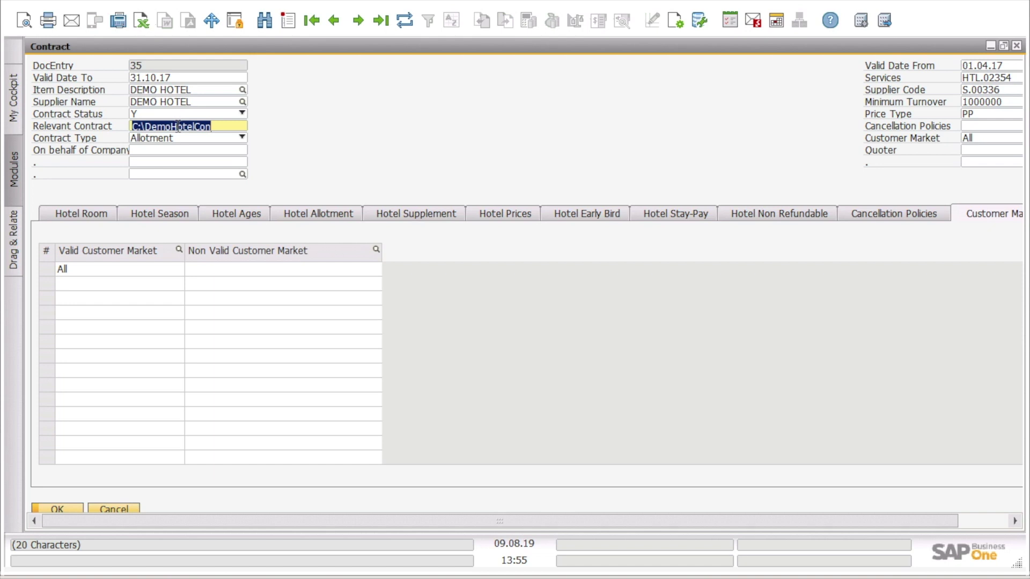
left_click(179, 137)
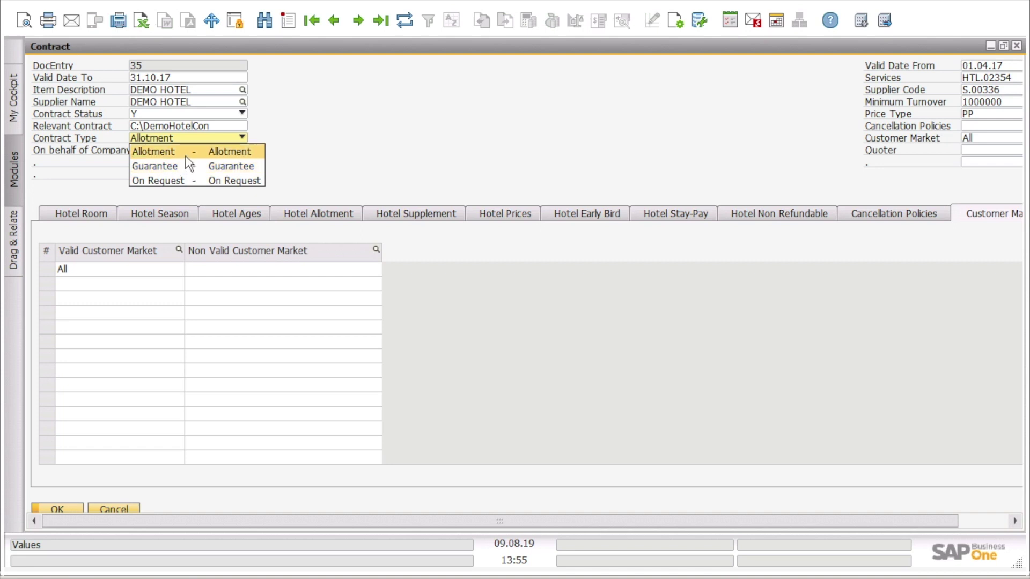
left_click(185, 156)
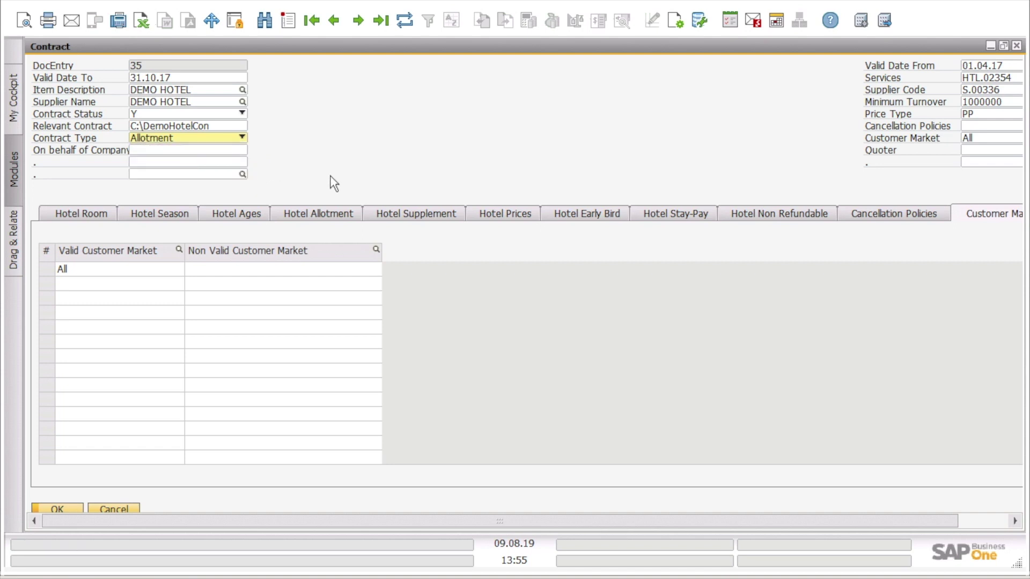
- Keep price type PP and review the cancellation policies, customer market All and on-behalf-of-company fields
left_click(979, 115)
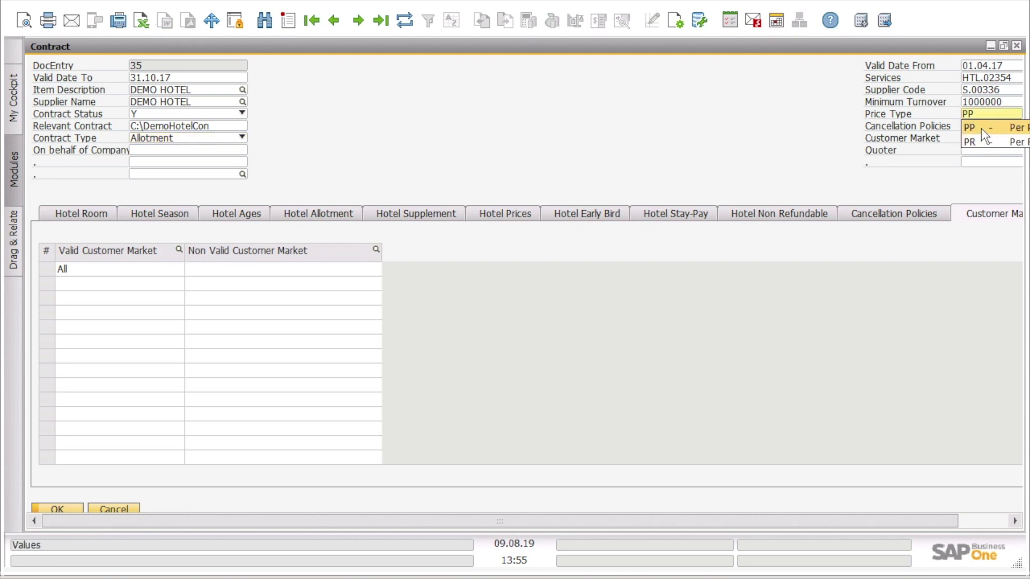
left_click(981, 128)
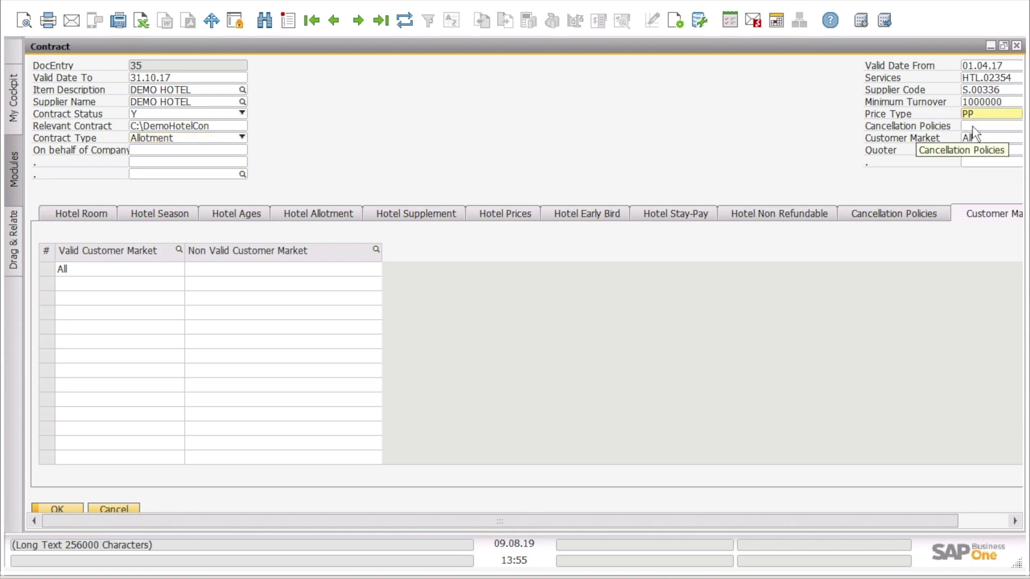
left_click(976, 126)
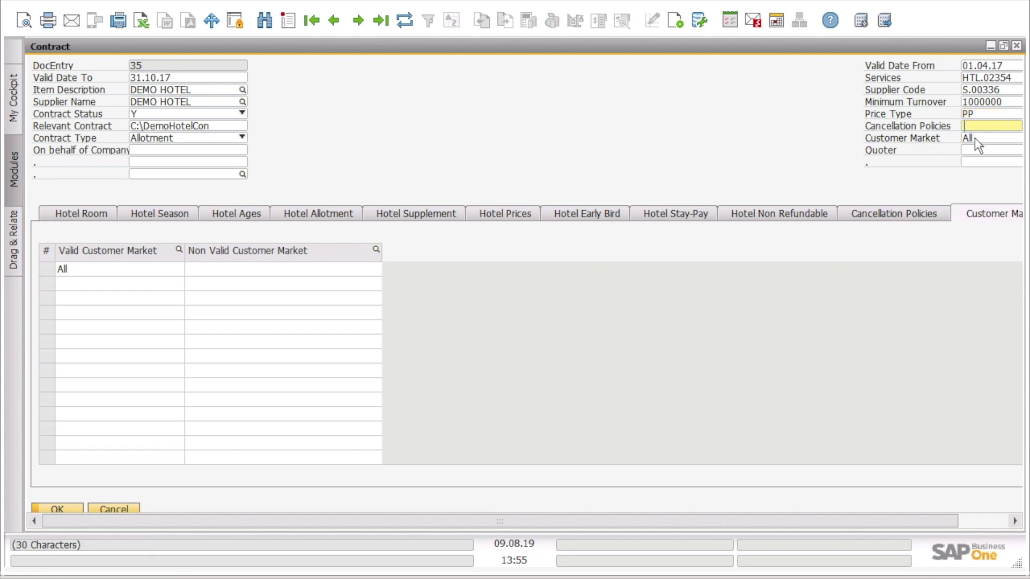
left_click(974, 137)
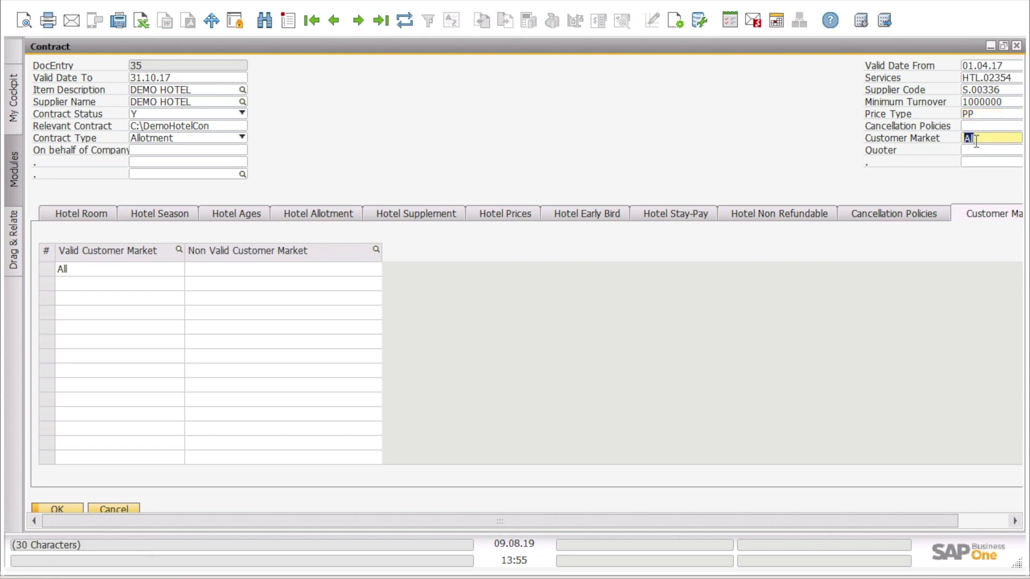
left_click(159, 151)
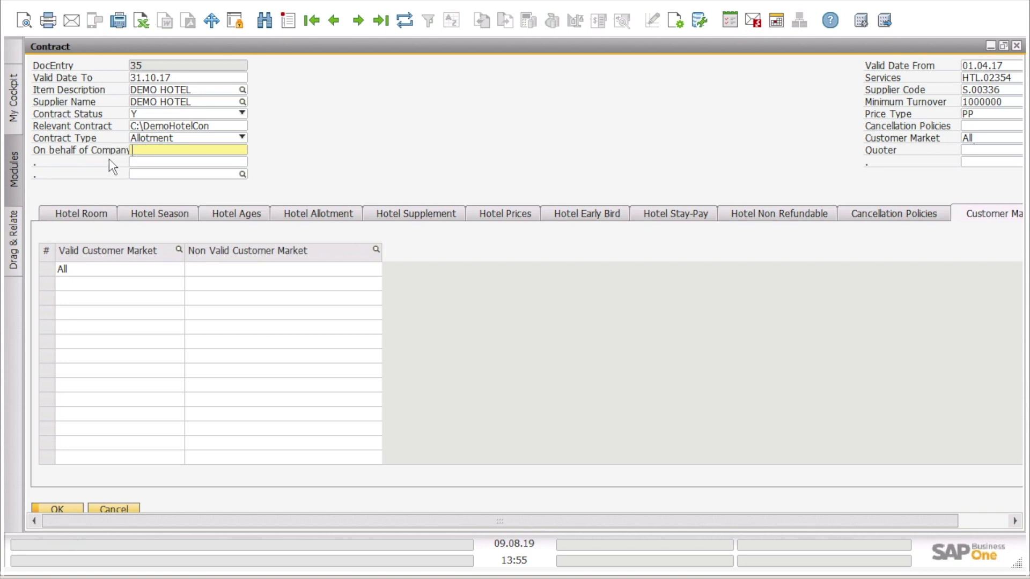
left_click(92, 213)
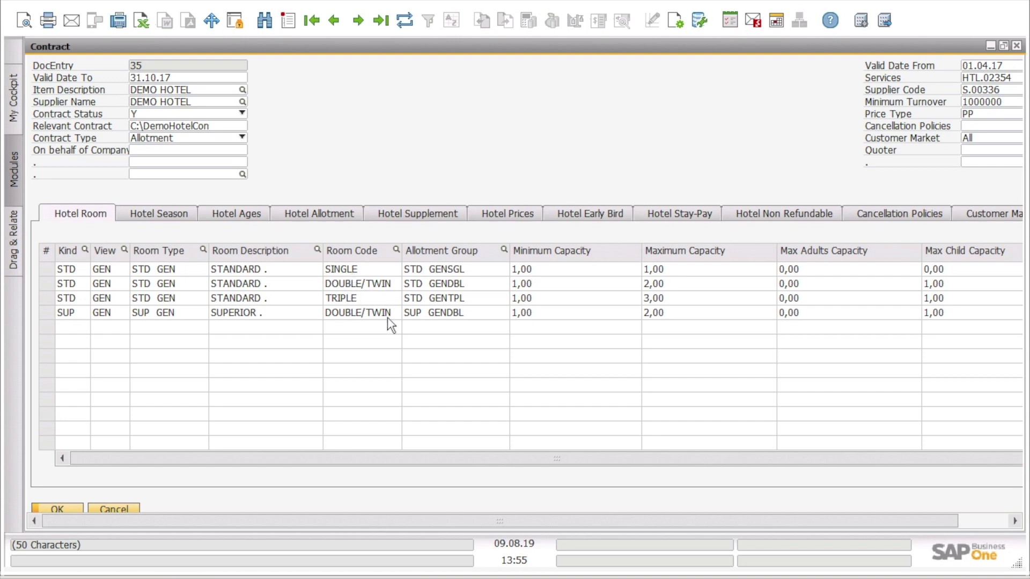
- Select row 1's STD GENSGL allotment group in the Hotel Room grid
left_click(490, 270)
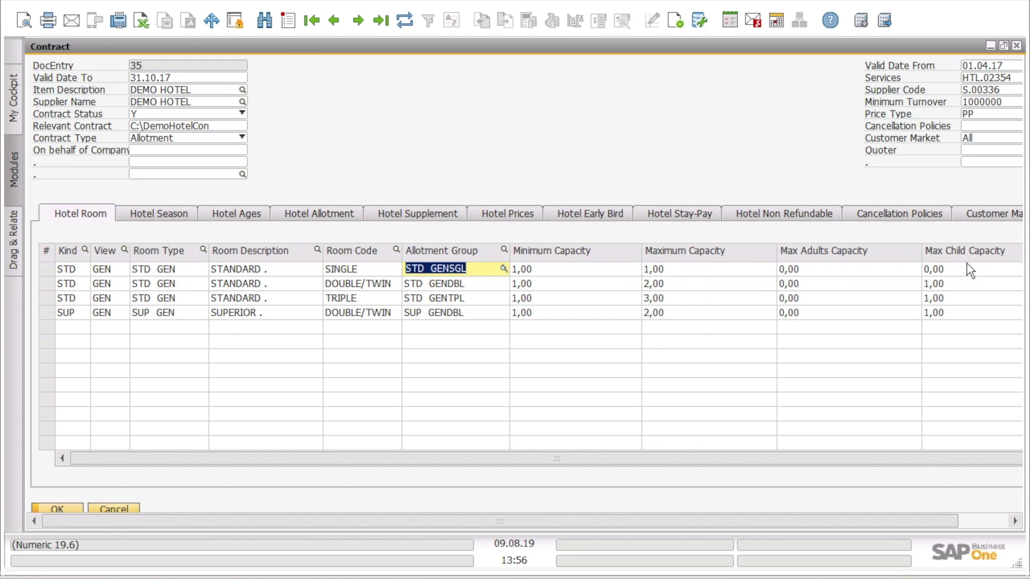
left_click(158, 213)
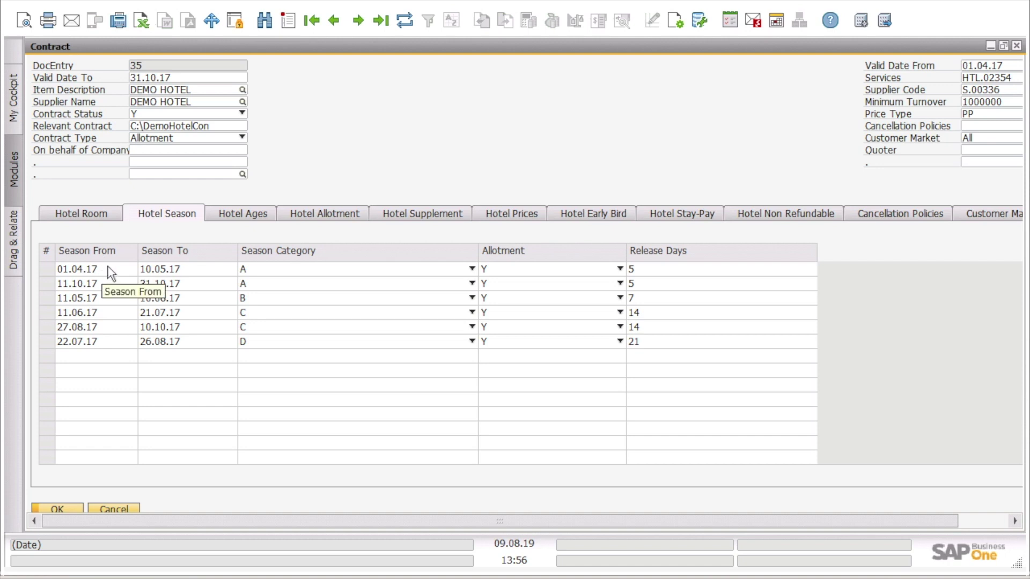
- On Hotel Season, keep row 1's season category A and allotment Y
left_click(255, 275)
left_click(252, 287)
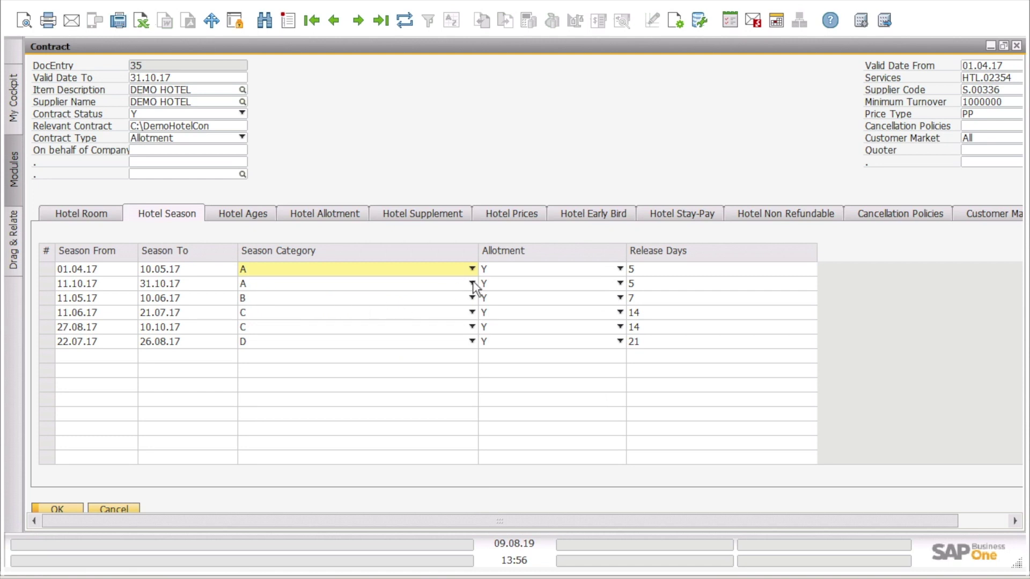
left_click(504, 271)
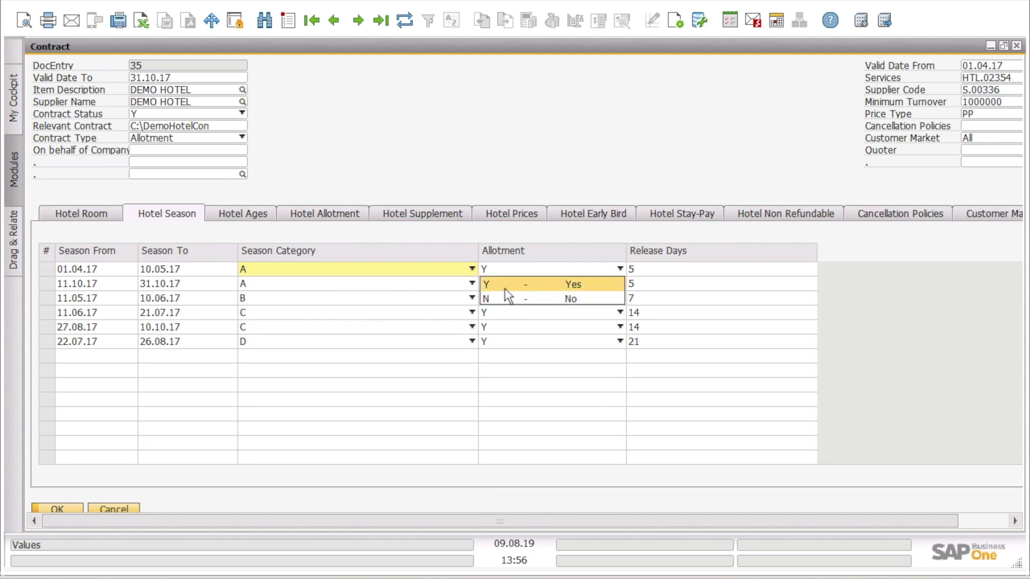
left_click(505, 288)
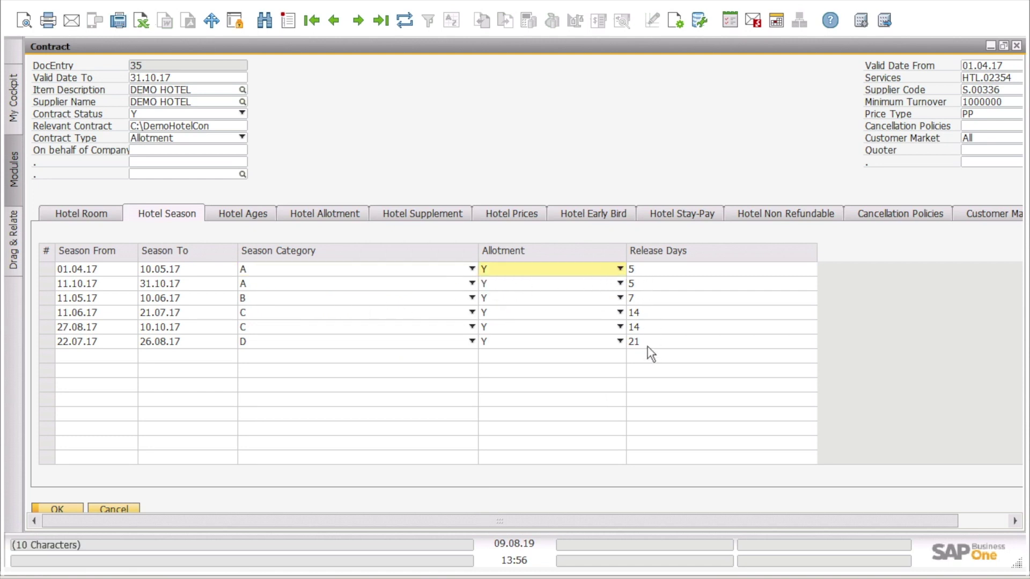
- On Hotel Ages, keep age group A for the 0 - 2 age band
left_click(231, 217)
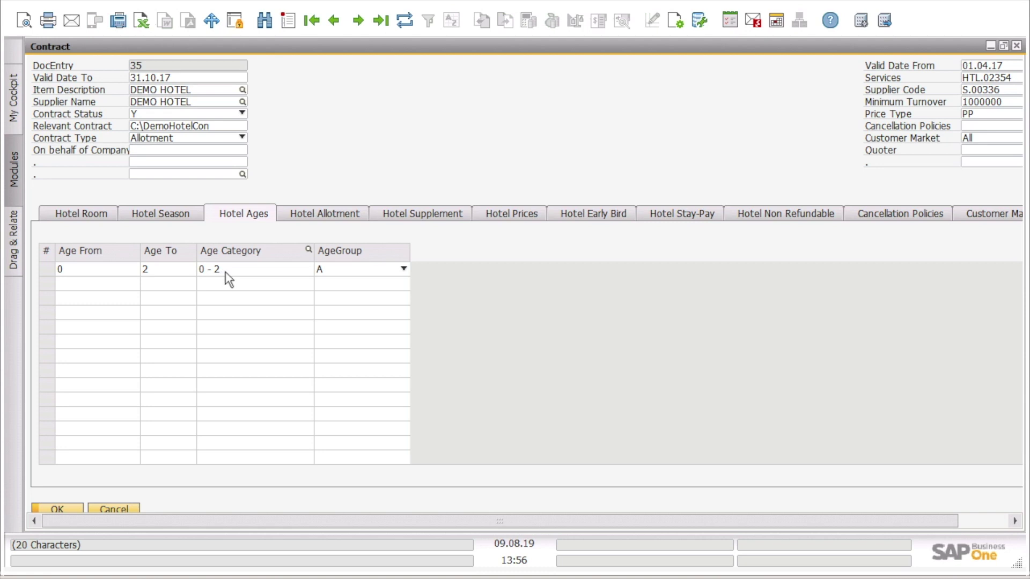
left_click(326, 271)
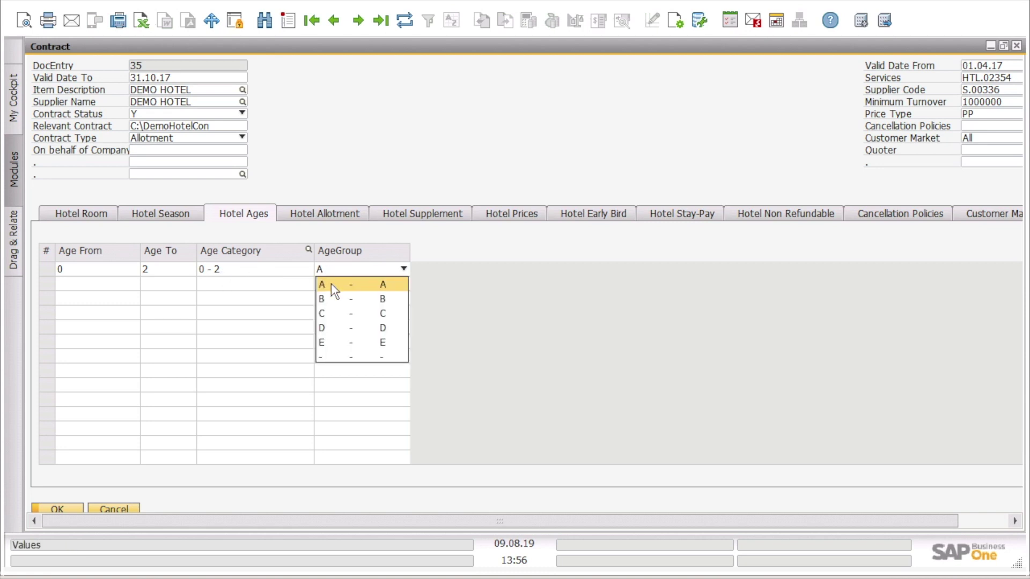
left_click(331, 283)
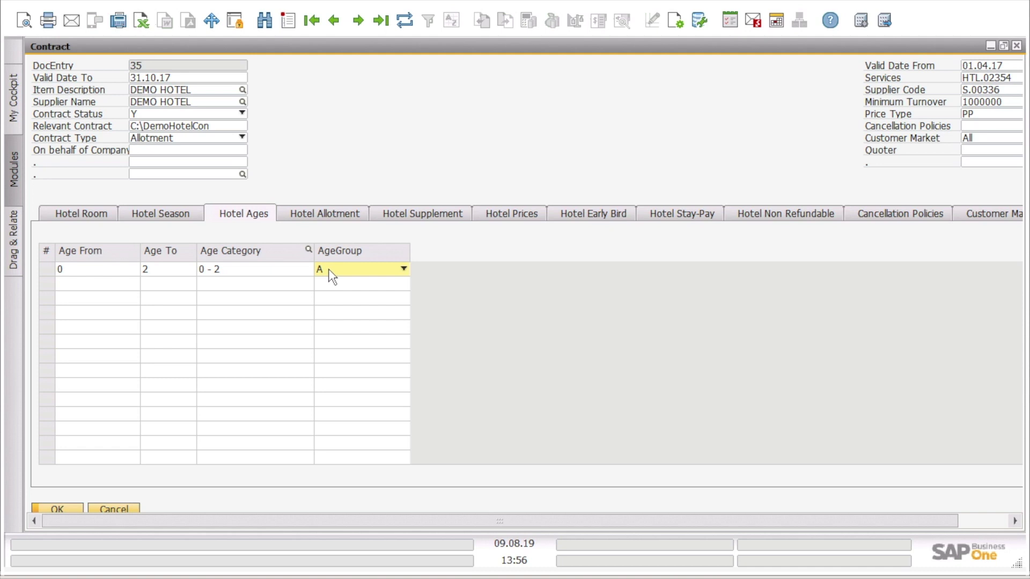
left_click(321, 217)
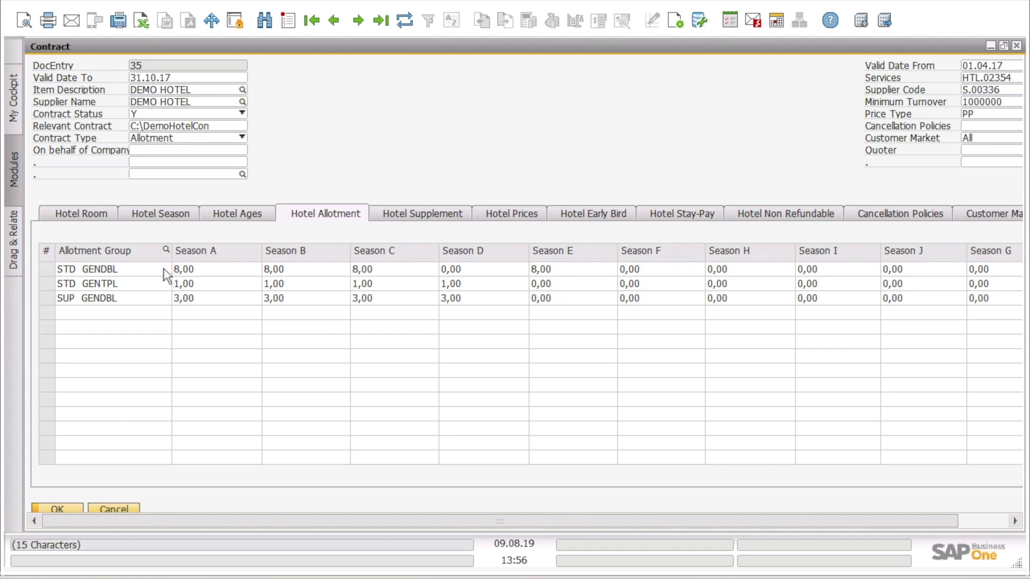
- Review the STD GENDBL allotment group and its season allotment values
left_click(89, 271)
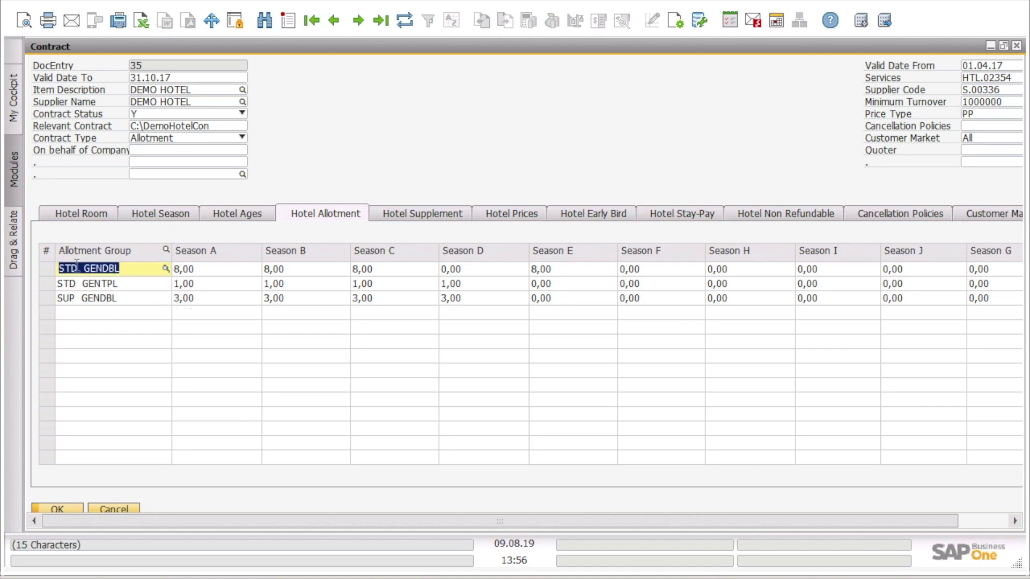
left_click(198, 272)
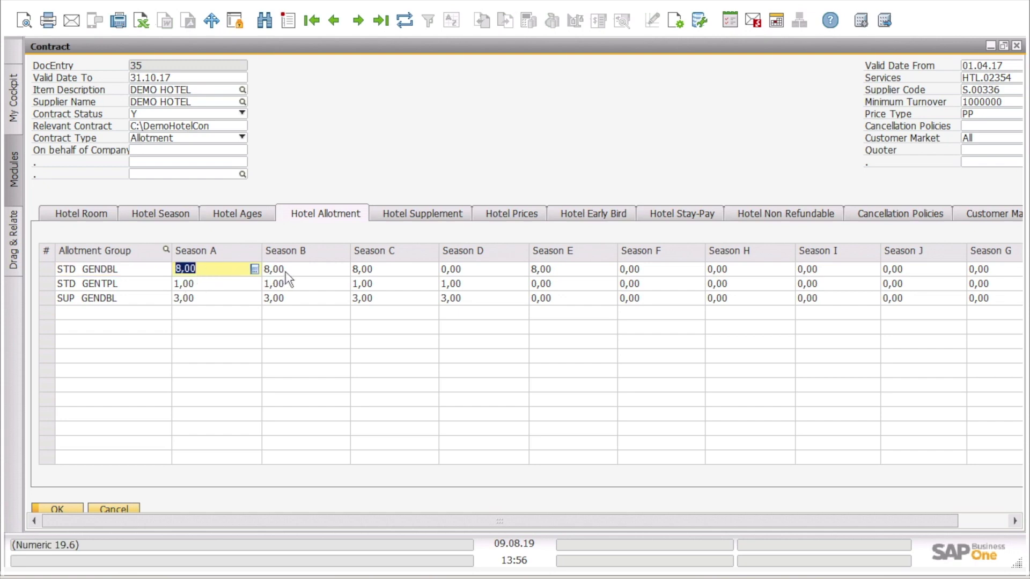
key("Tab")
key("Tab")
- On Hotel Supplement, keep the INFO DRINK supplement priced per person (PP)
left_click(411, 220)
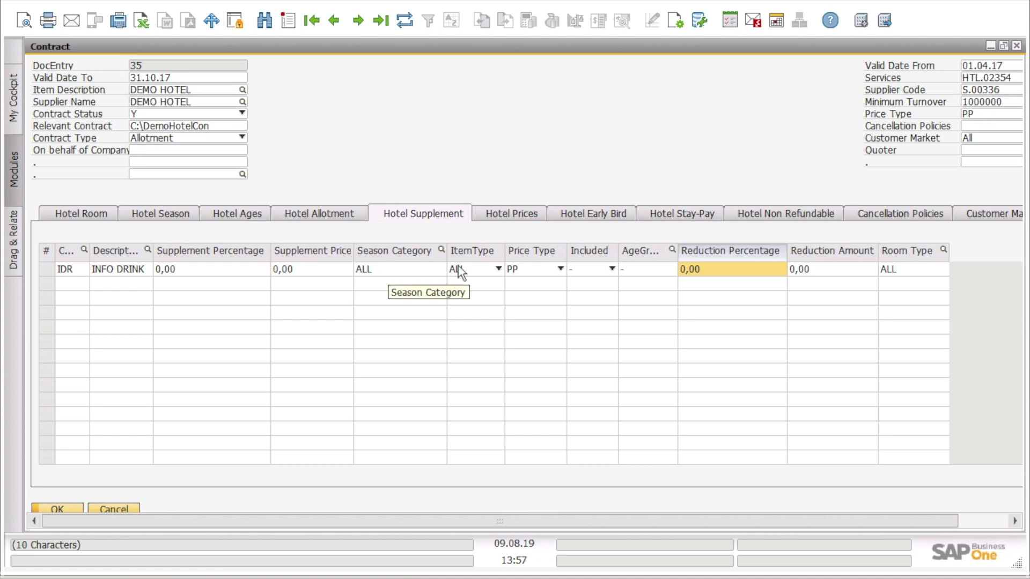
left_click(521, 270)
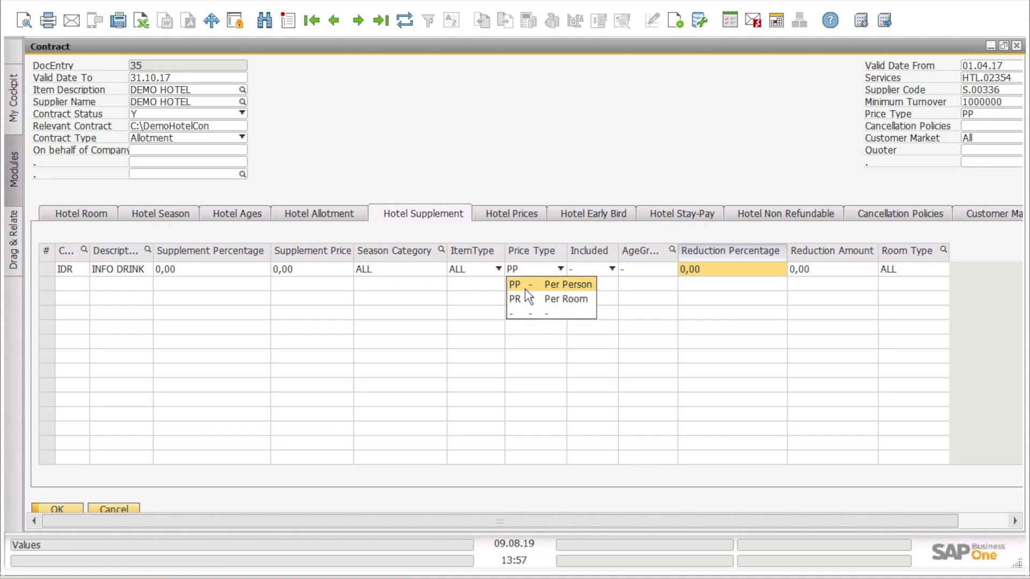
left_click(526, 287)
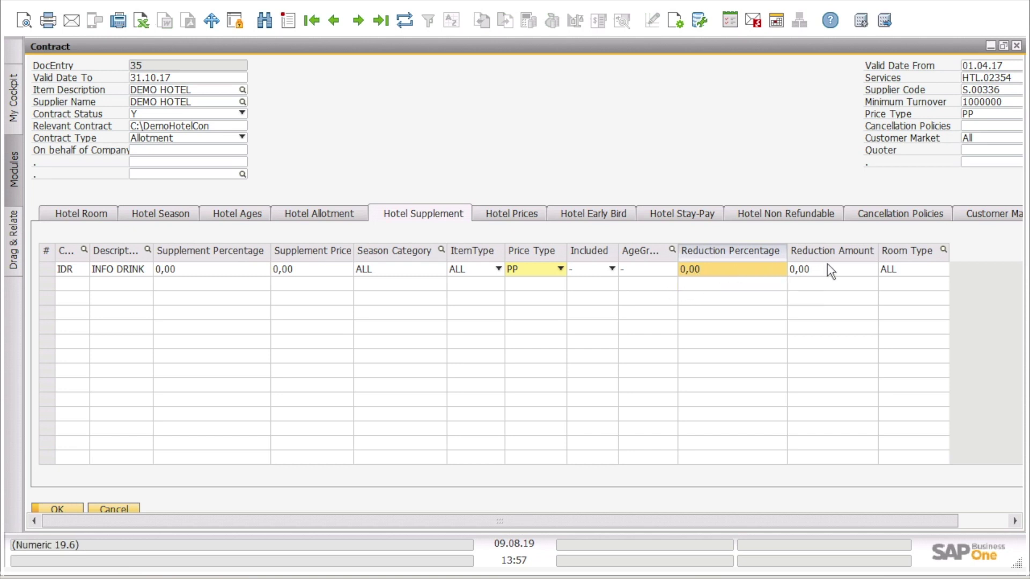
left_click(529, 218)
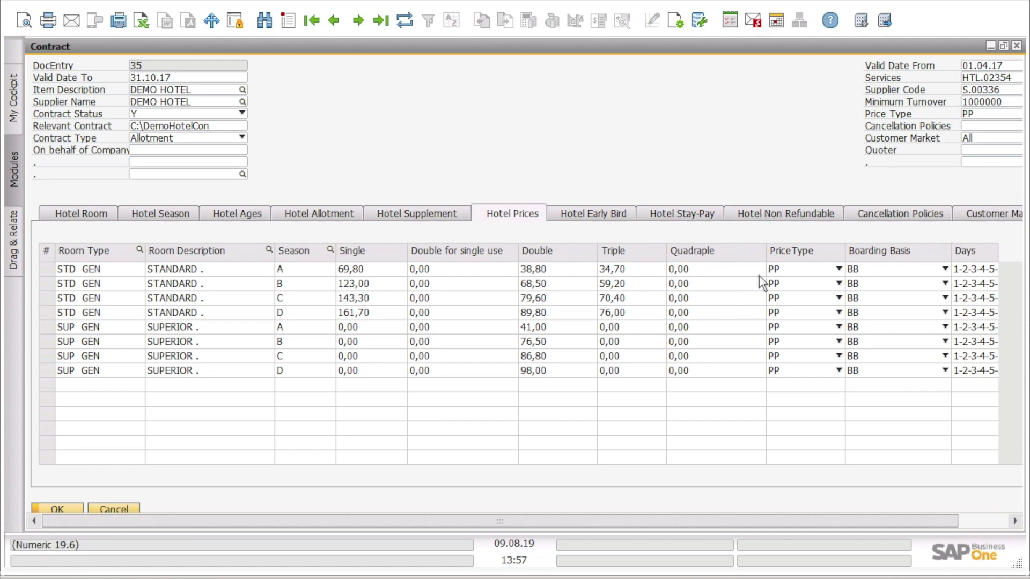
- On Hotel Prices, keep row 1 priced per person and check its valid days
left_click(788, 268)
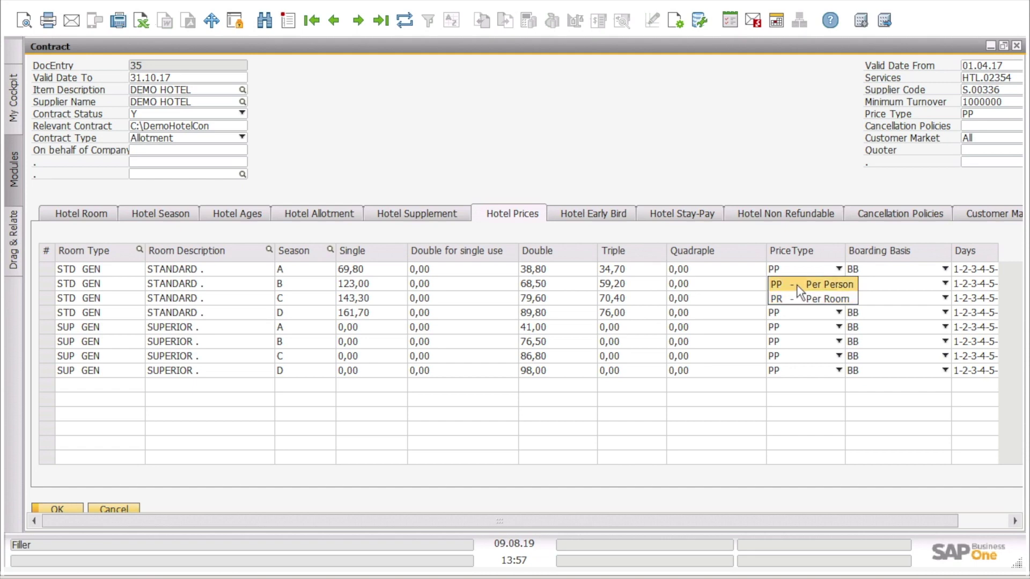
left_click(798, 284)
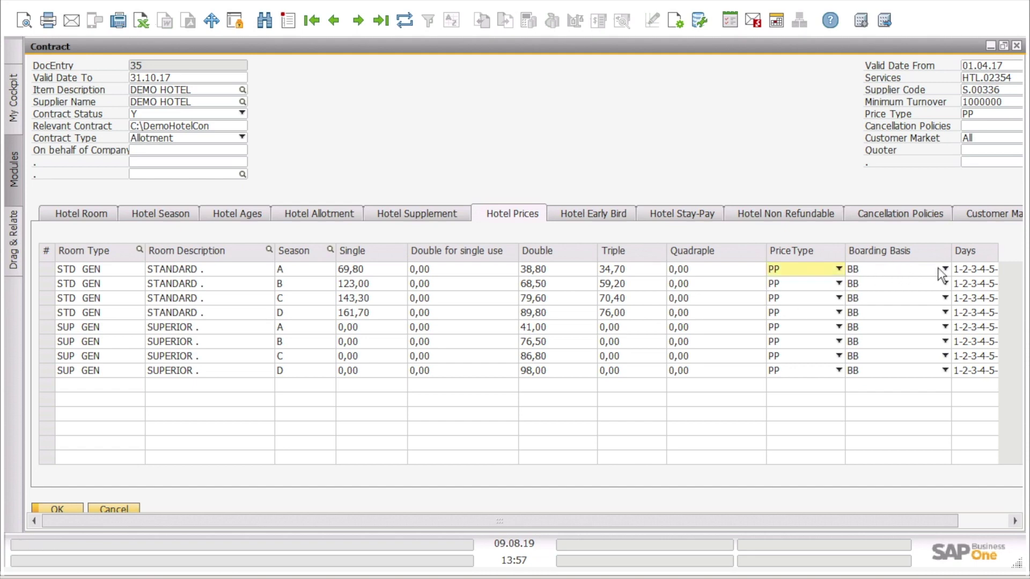
left_click(969, 271)
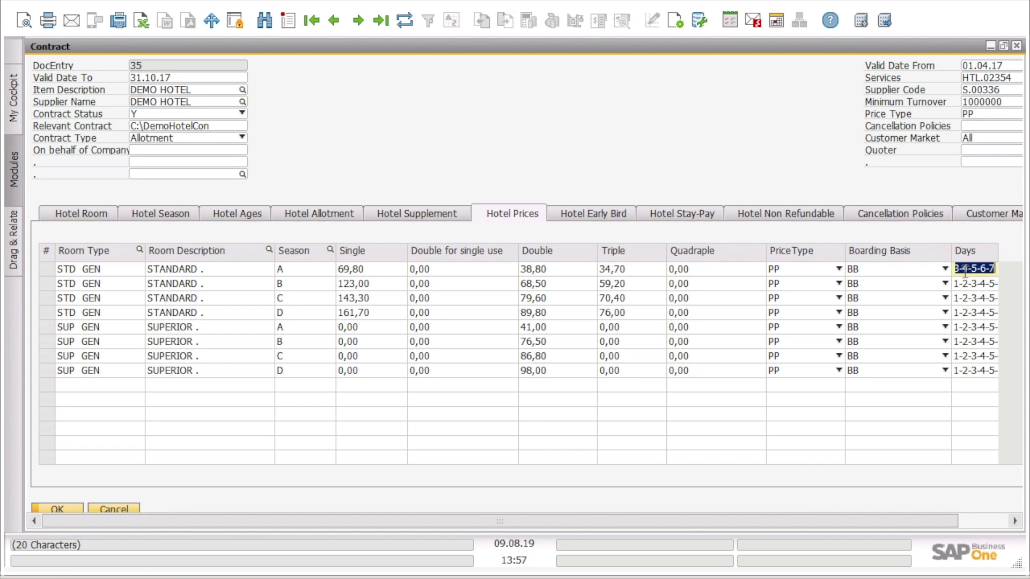
left_click(612, 216)
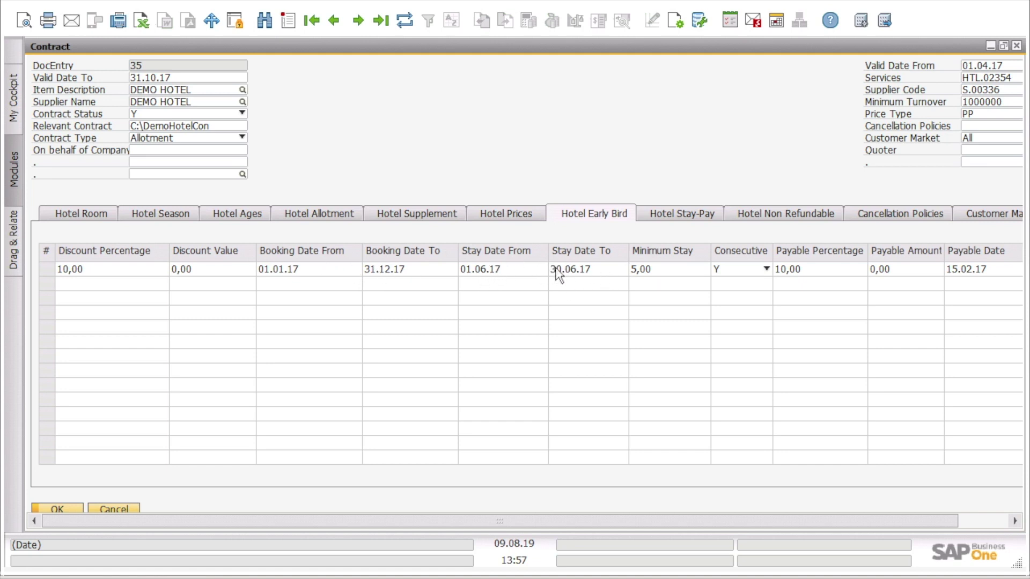
- Keep the Hotel Early Bird Consecutive setting as Y - Yes
left_click(732, 269)
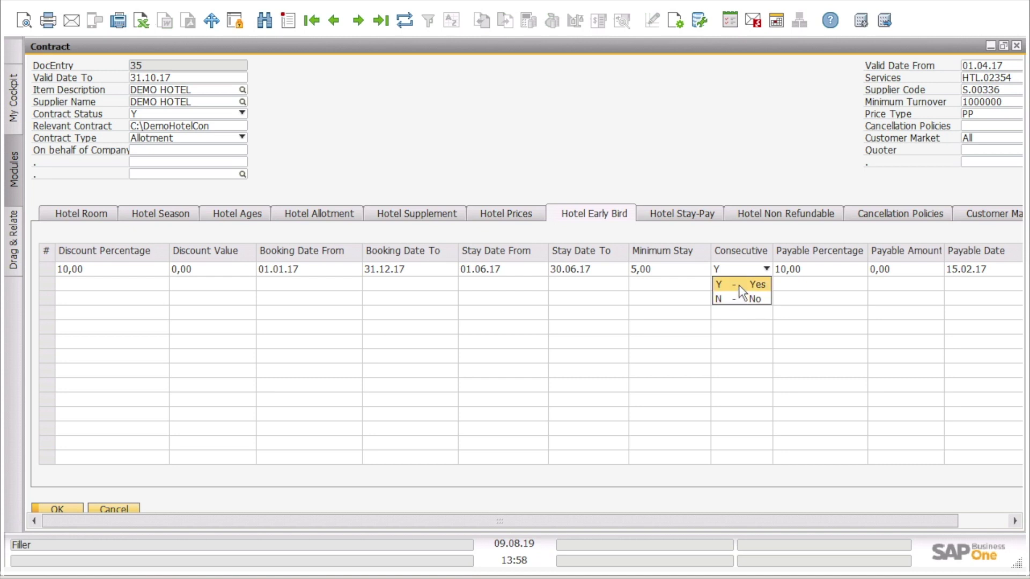
left_click(740, 286)
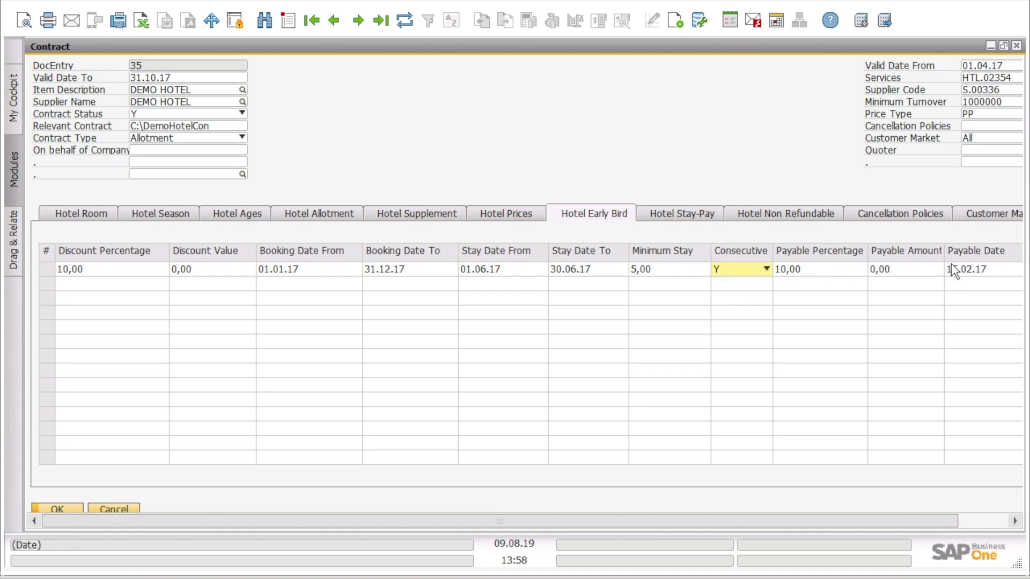
left_click(693, 215)
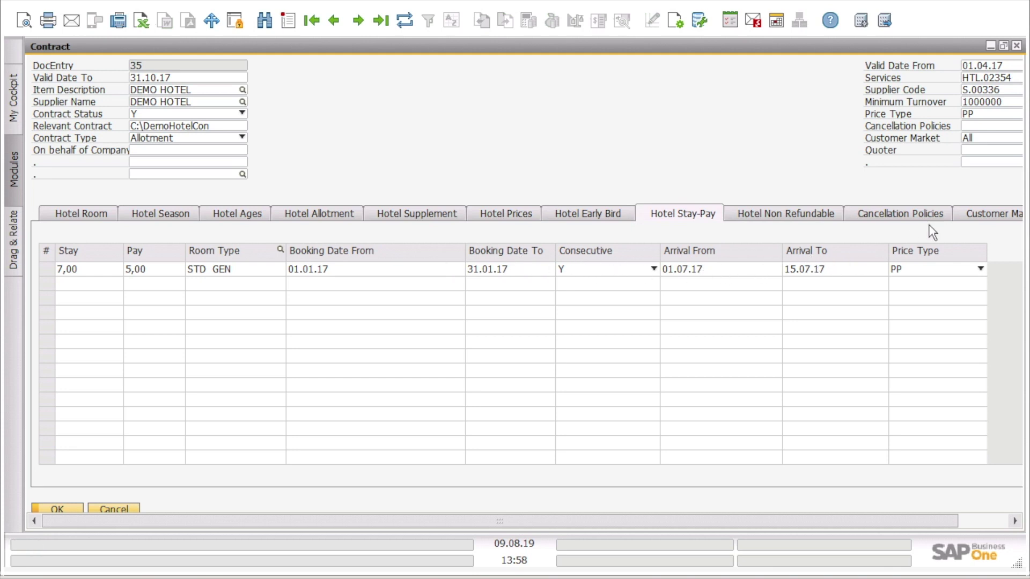
- On Hotel Non Refundable keep Non Cancelable as Y, then review the Cancellation Policies tab
left_click(798, 215)
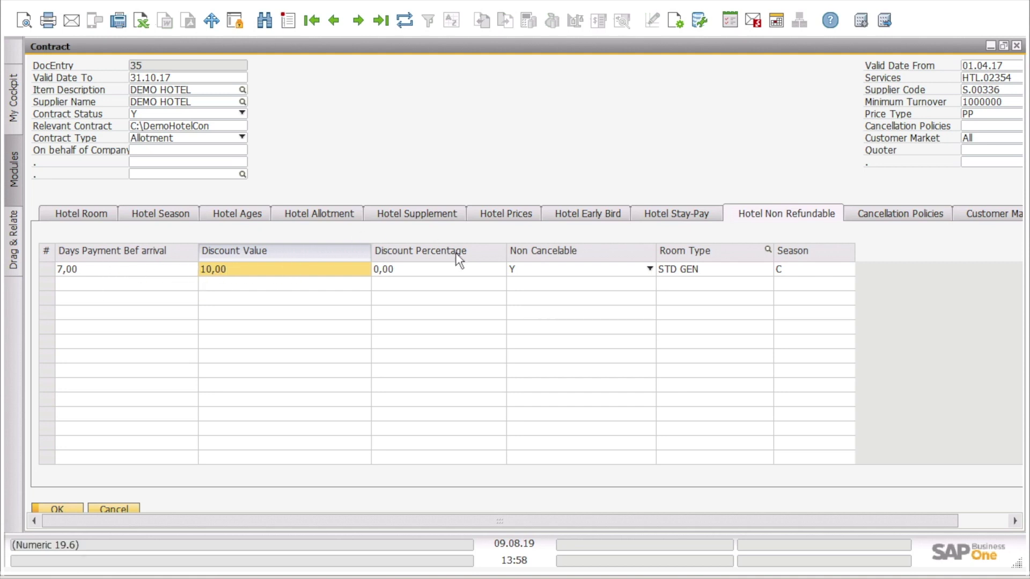
left_click(584, 271)
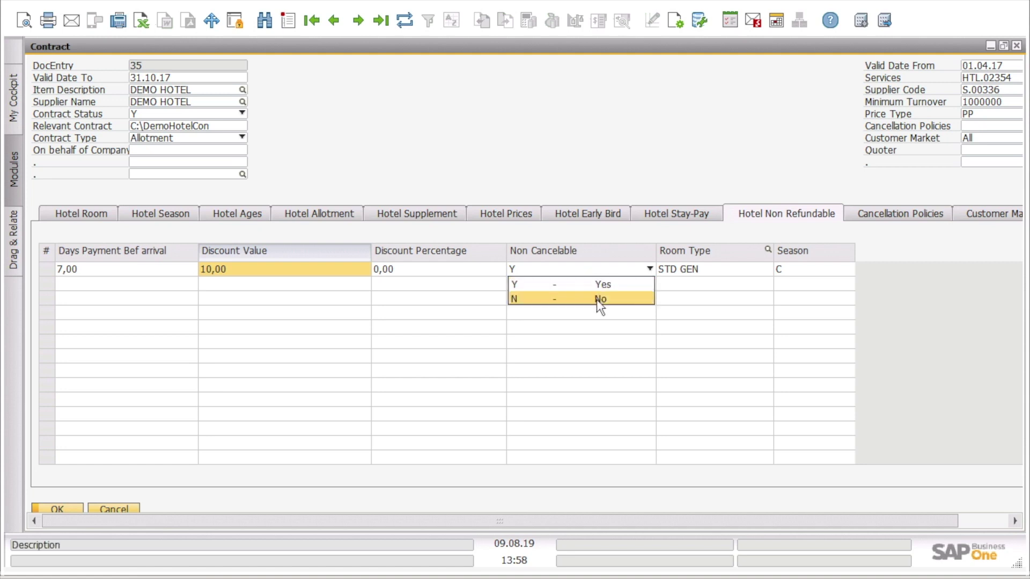
left_click(598, 286)
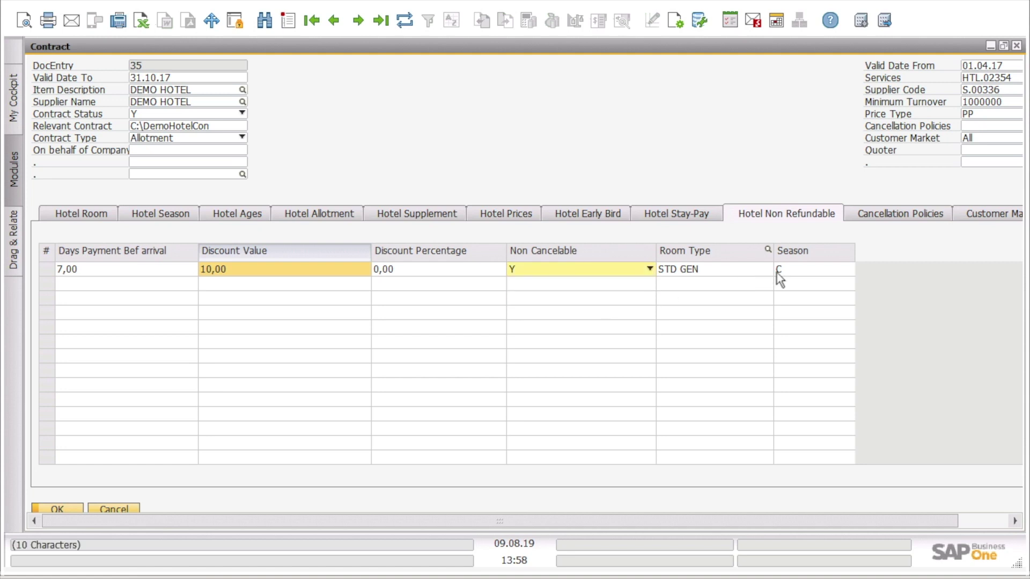
left_click(893, 213)
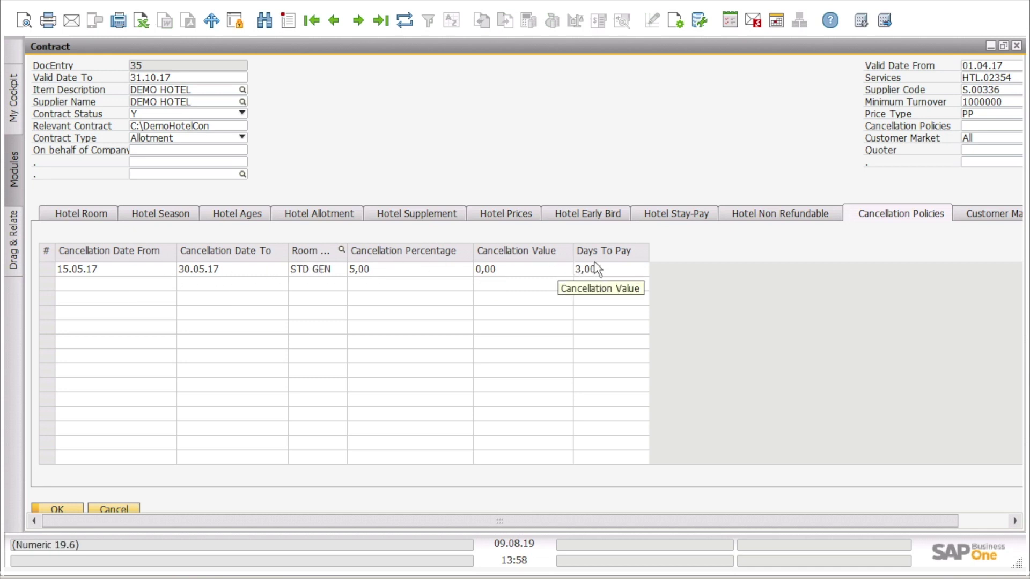
left_click(970, 215)
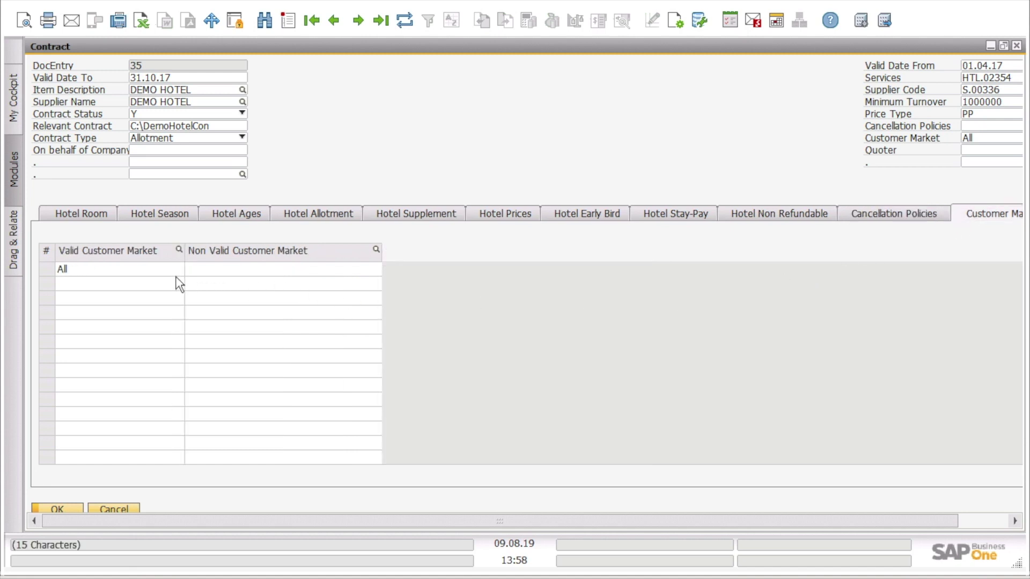